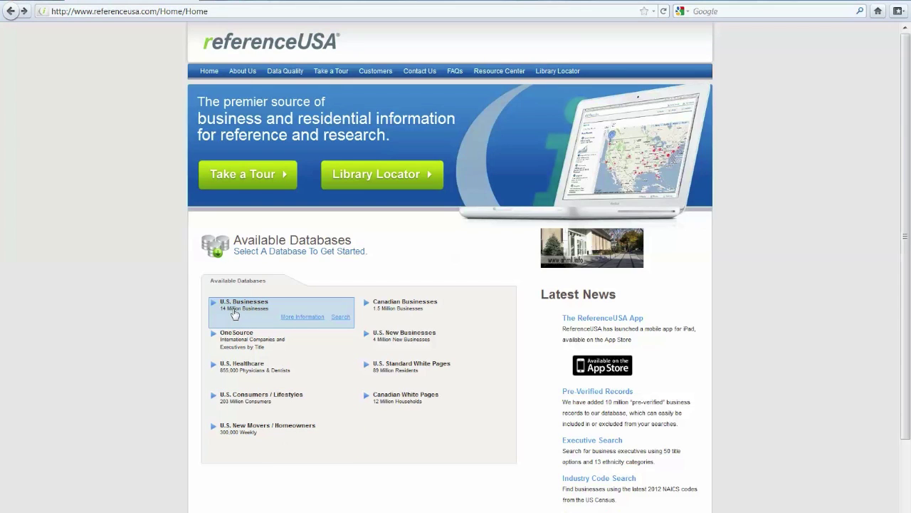
# Search U.S. Businesses for City Arlington Hts, State Illinois, returning 6,963 businesses
pyautogui.click(235, 313)
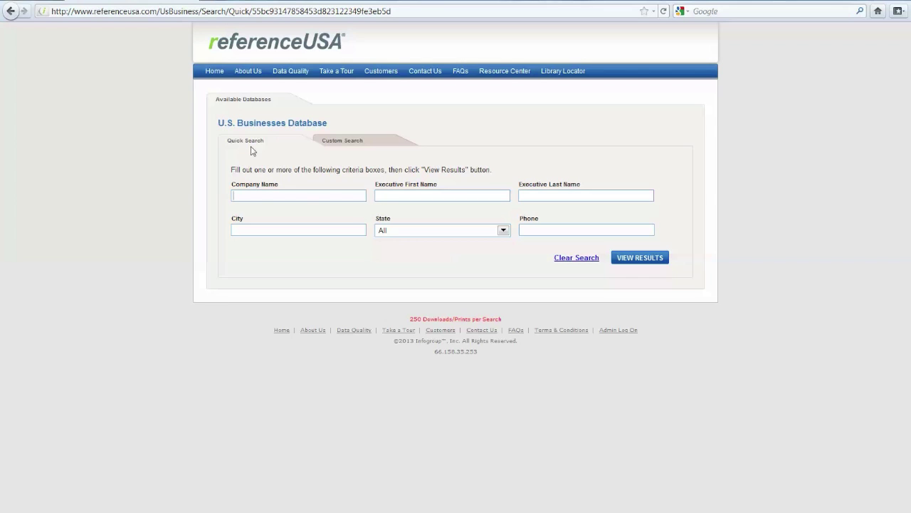
pyautogui.click(438, 233)
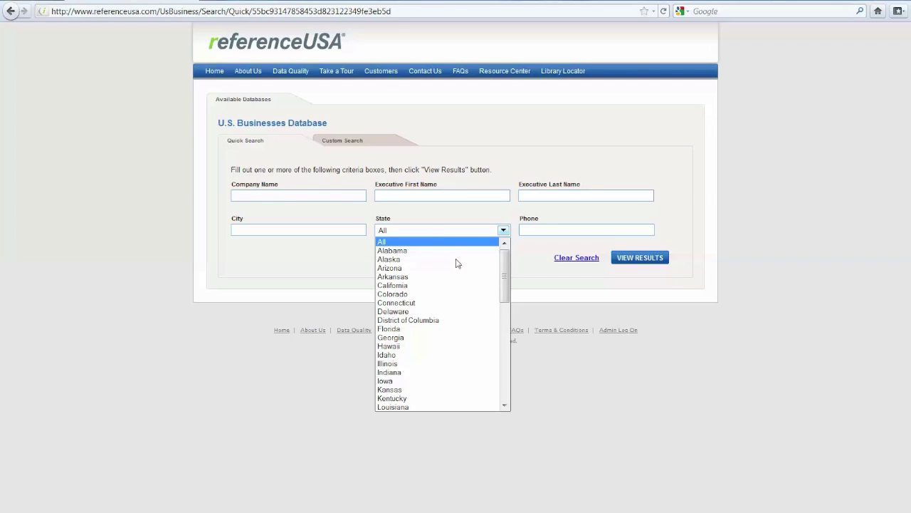
pyautogui.click(447, 364)
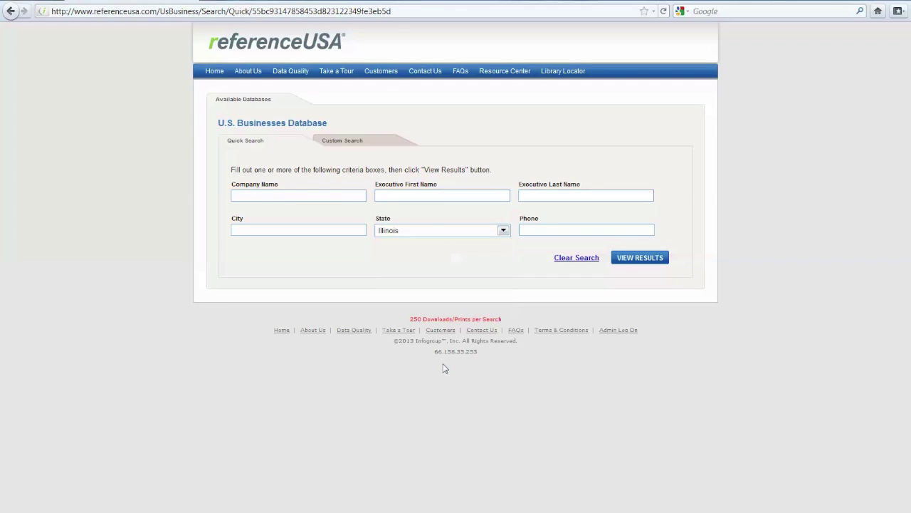
pyautogui.click(324, 230)
pyautogui.write('Arlington Hts')
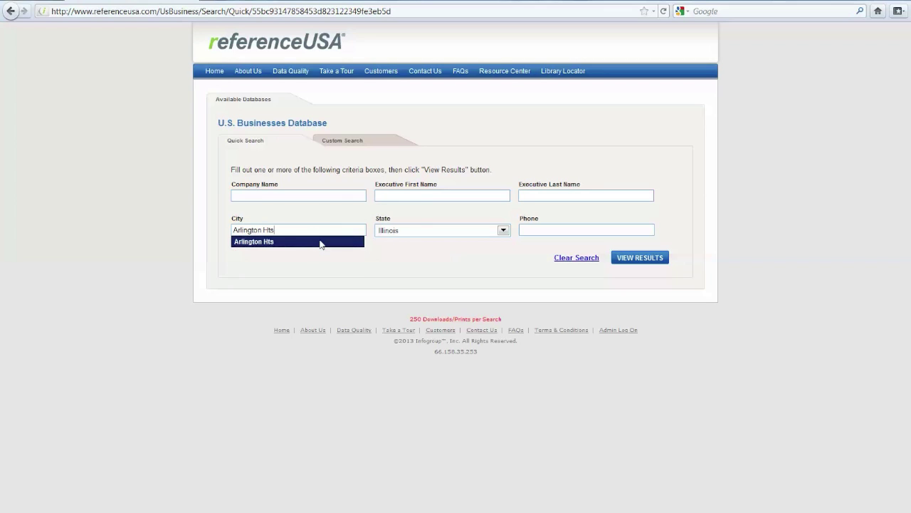
pyautogui.click(320, 242)
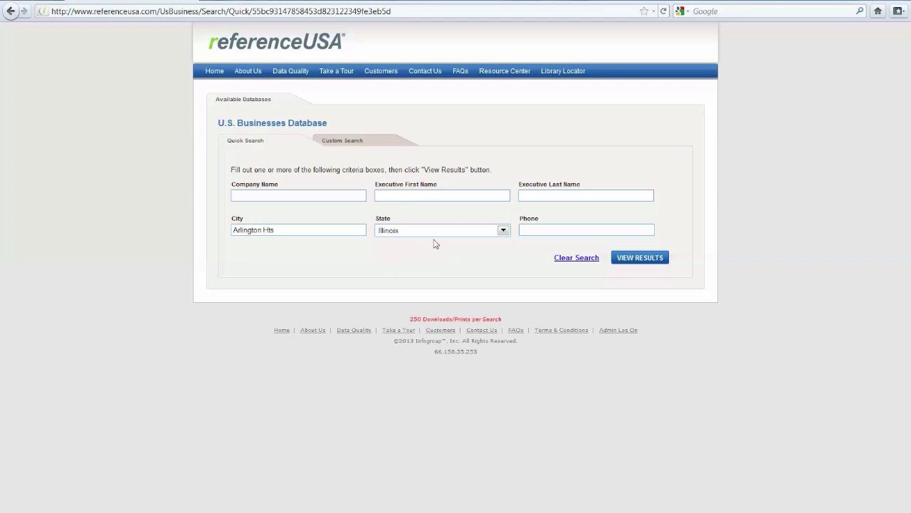
pyautogui.click(656, 259)
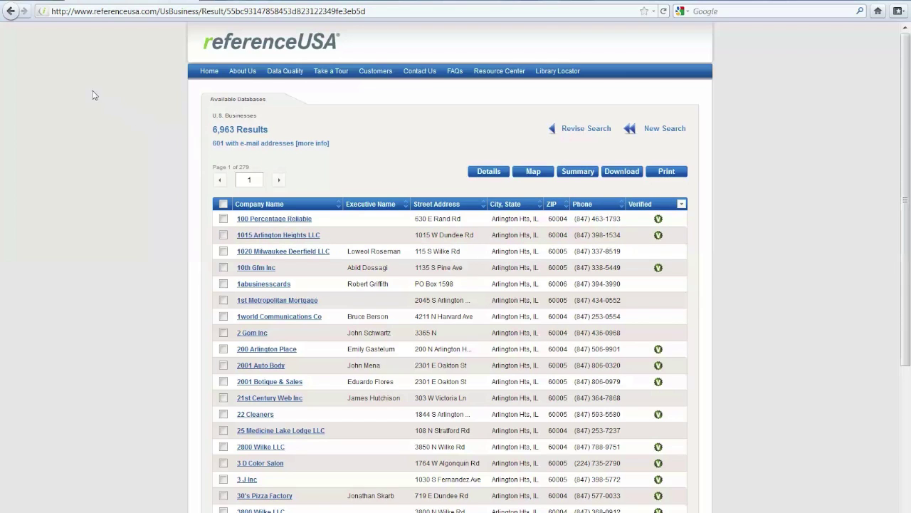
# Return to a Custom Search form with Expand All and 'Search only verified business records' selected
pyautogui.click(12, 15)
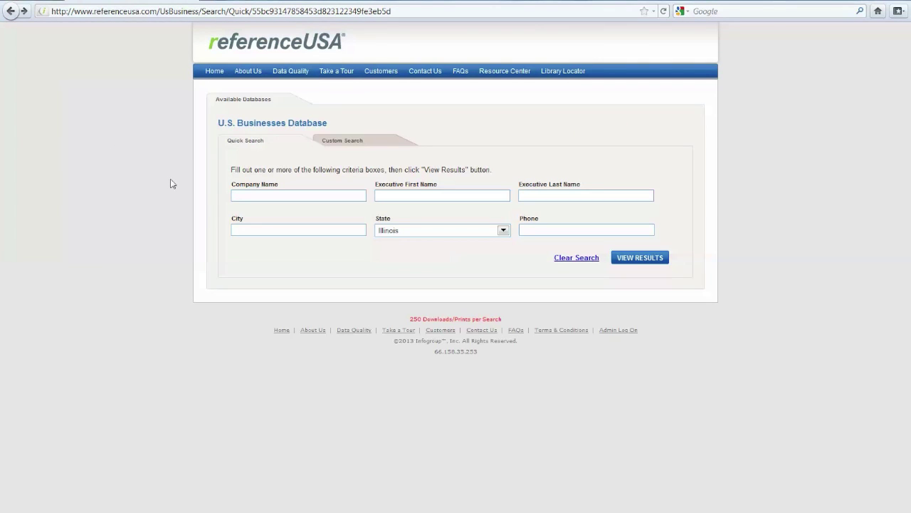
pyautogui.click(351, 143)
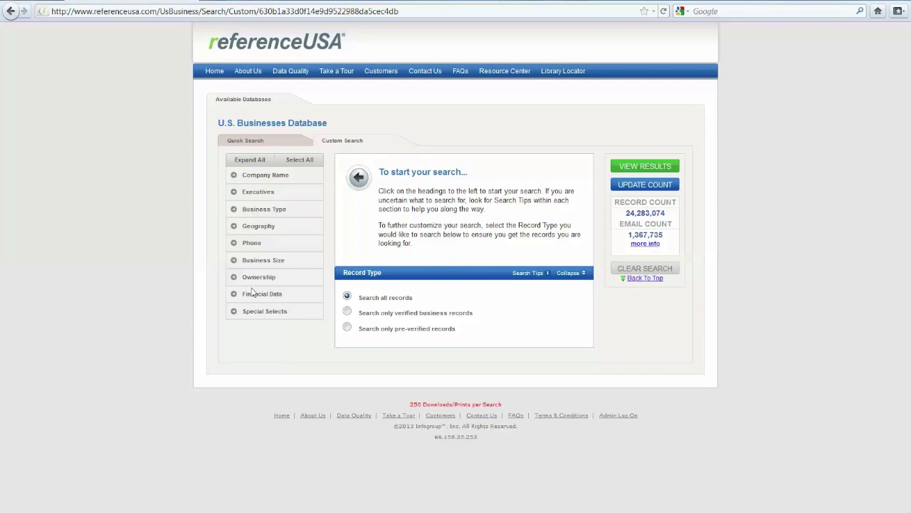
pyautogui.click(249, 159)
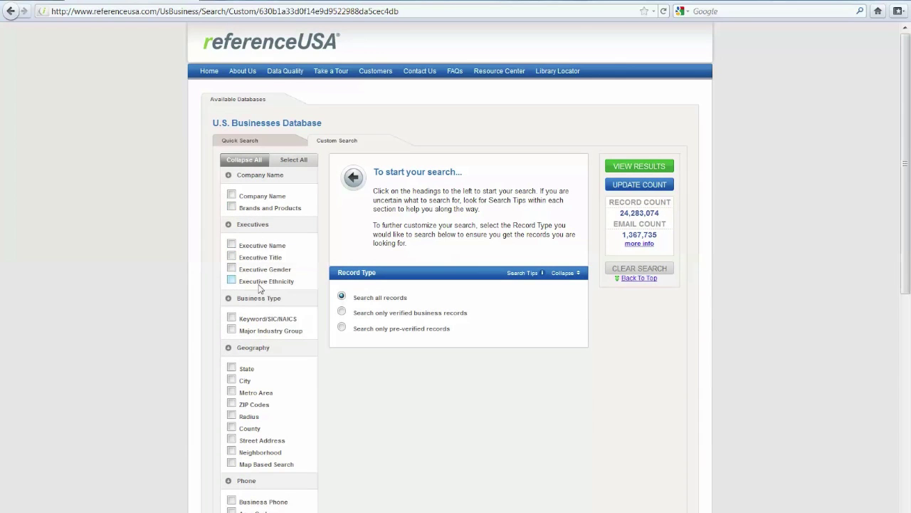
pyautogui.scroll(-1, 260, 288)
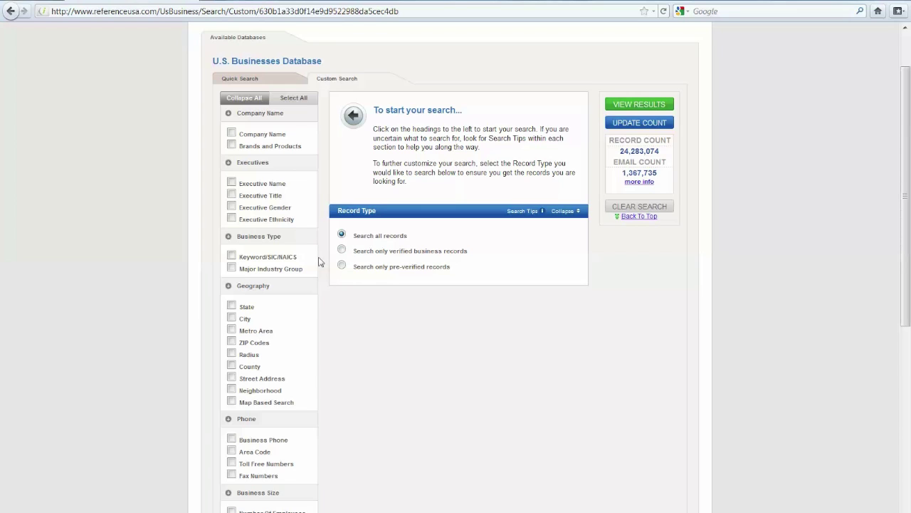
pyautogui.click(342, 250)
# Look up 'General Contractors' under Keyword/SIC/NAICS and select 152103 - GENERAL CONTRACTORS
pyautogui.click(231, 255)
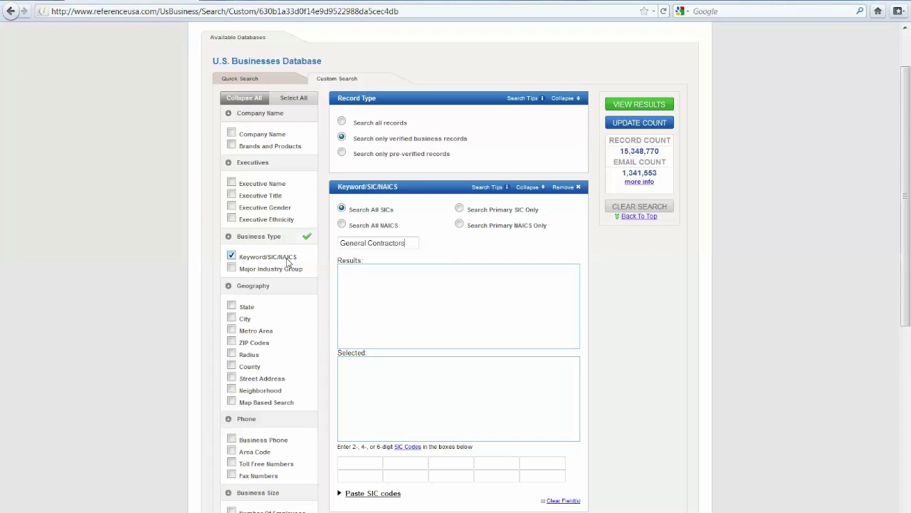
pyautogui.press('Return')
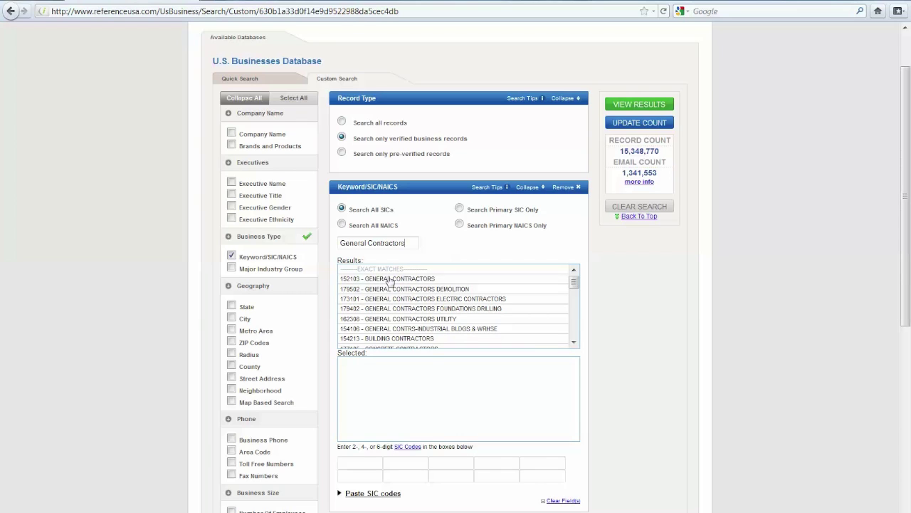
pyautogui.click(389, 279)
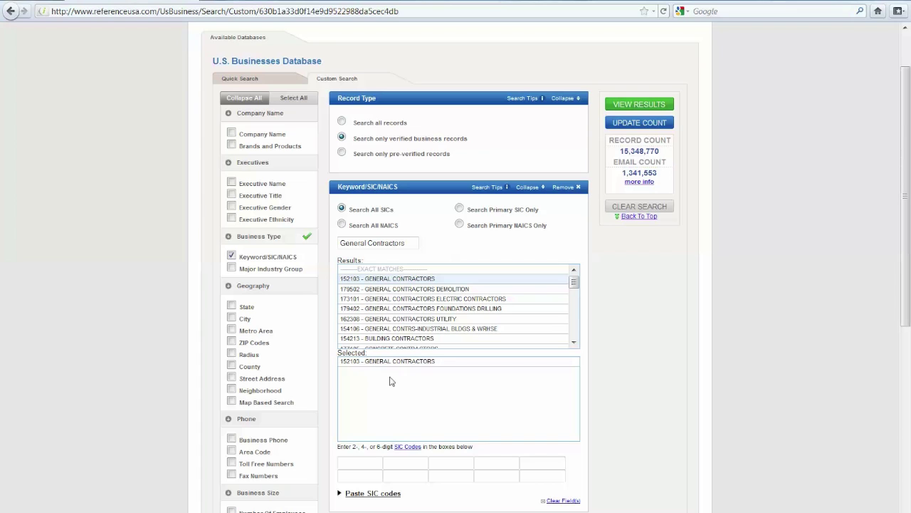
pyautogui.scroll(-3, 331, 385)
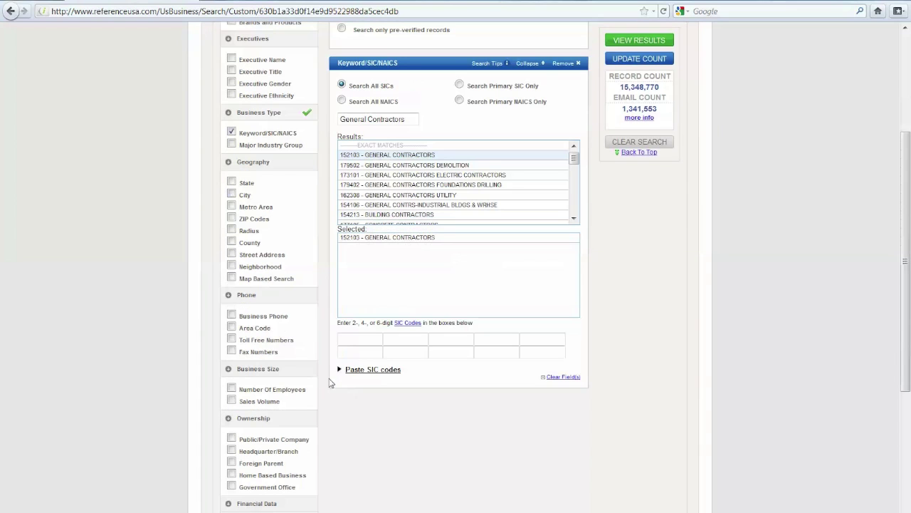
# Add a ZIP Codes criterion for 60004 and 60005
pyautogui.click(232, 219)
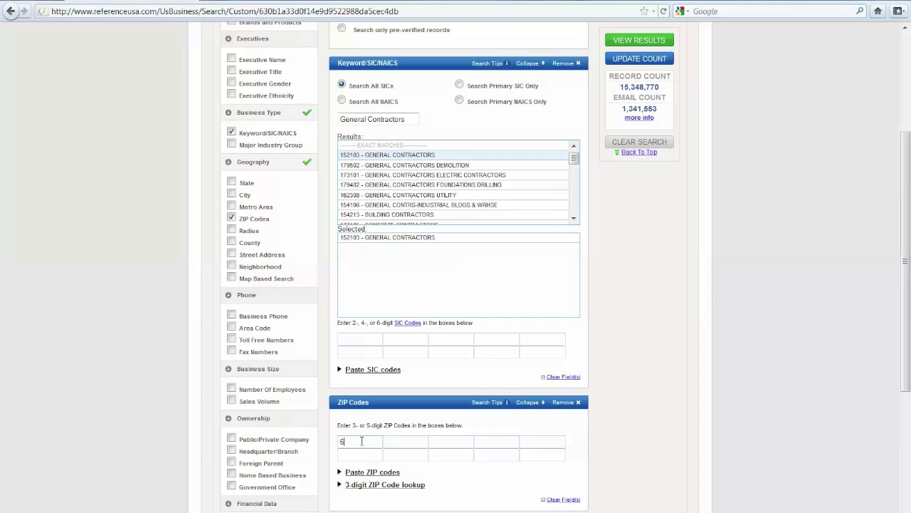
pyautogui.press('Tab')
pyautogui.scroll(-2, 318, 384)
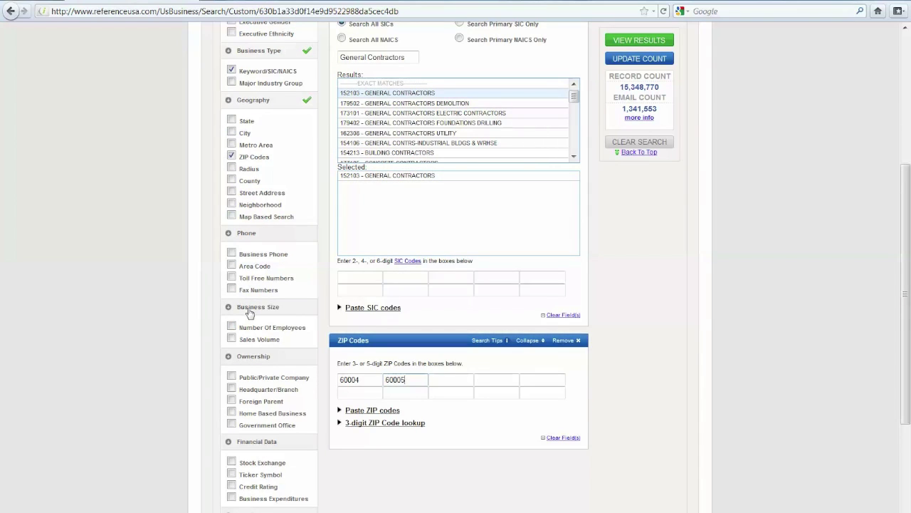
# Limit Number Of Employees to 1-4 and 5-9, then update the count to 36 records
pyautogui.click(231, 326)
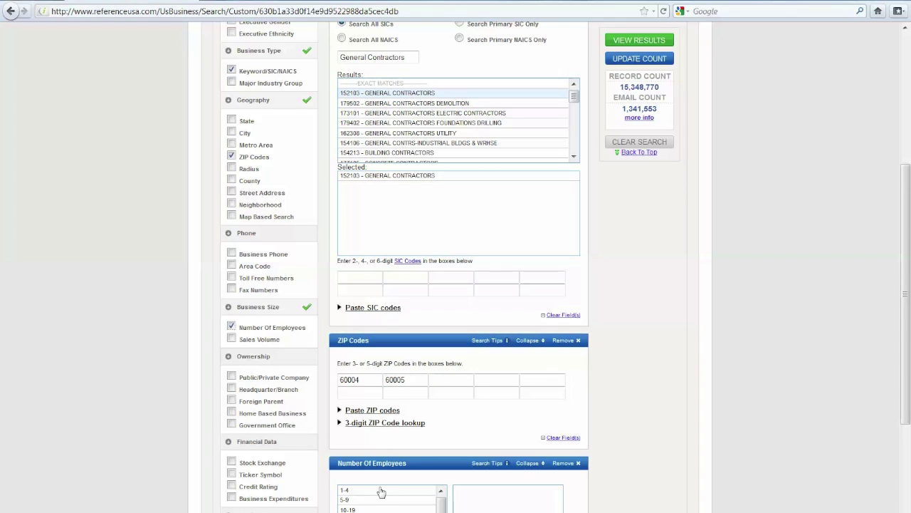
pyautogui.click(381, 491)
pyautogui.click(350, 500)
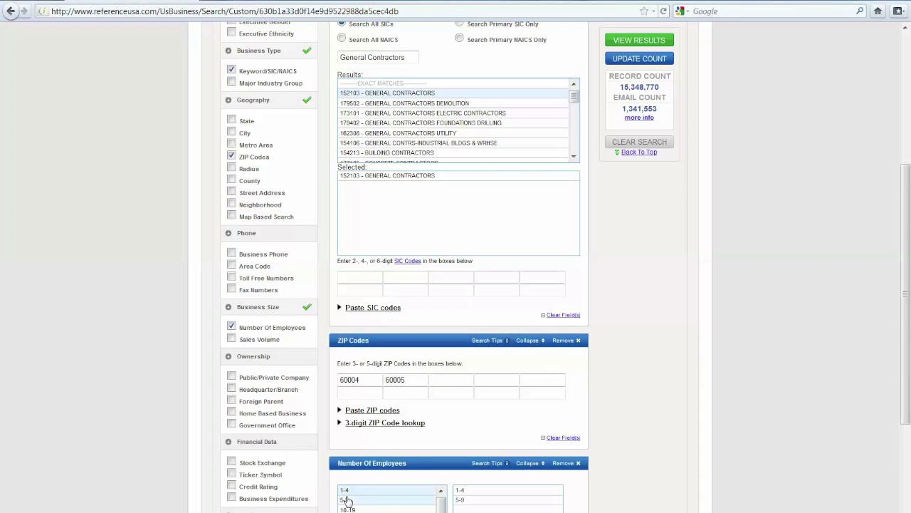
pyautogui.scroll(-3, 611, 502)
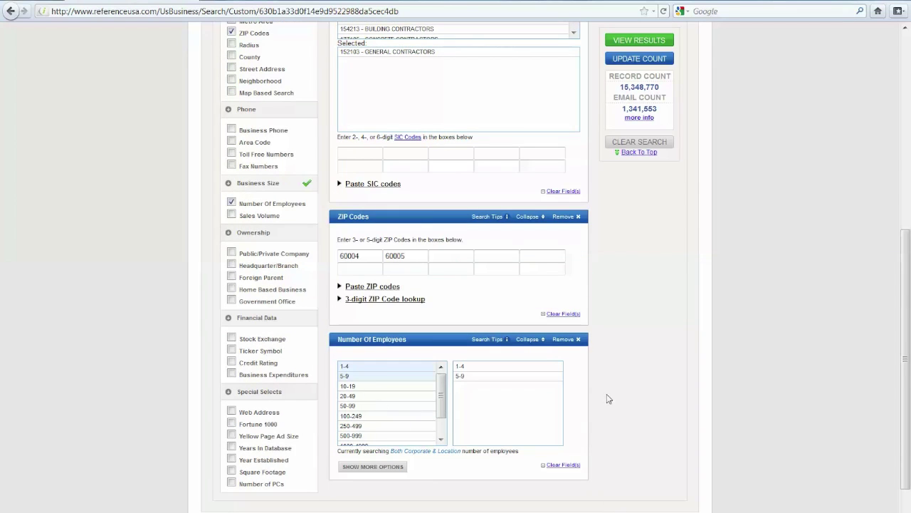
pyautogui.scroll(2, 615, 396)
pyautogui.scroll(2, 616, 395)
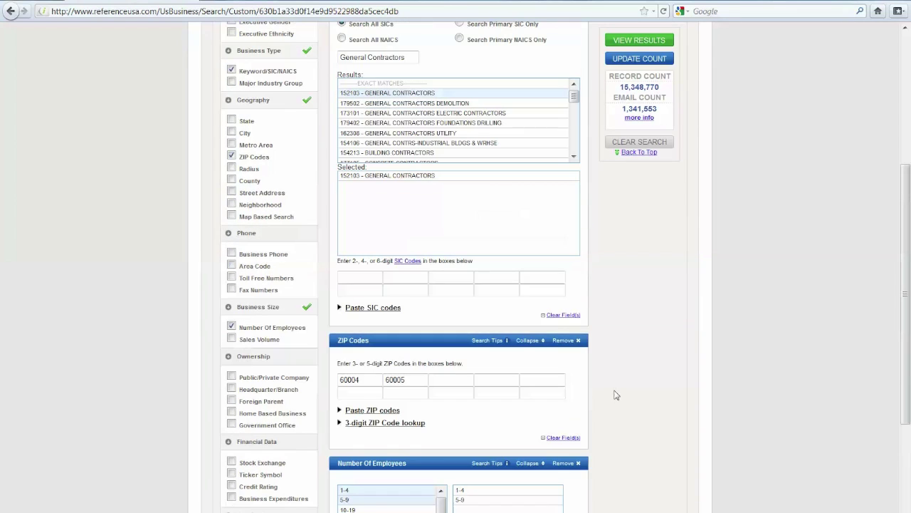
pyautogui.click(645, 60)
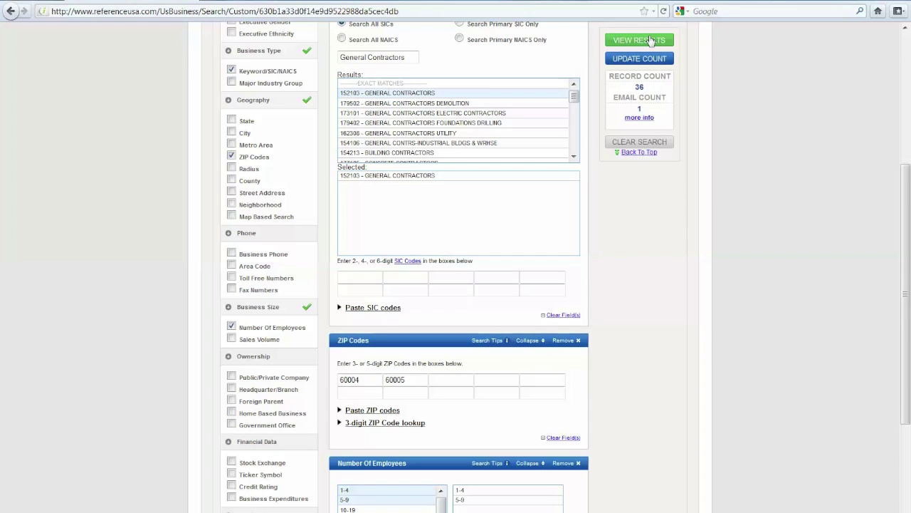
# Display the 36 matching Arlington Hts general contractors across 2 result pages
pyautogui.click(649, 40)
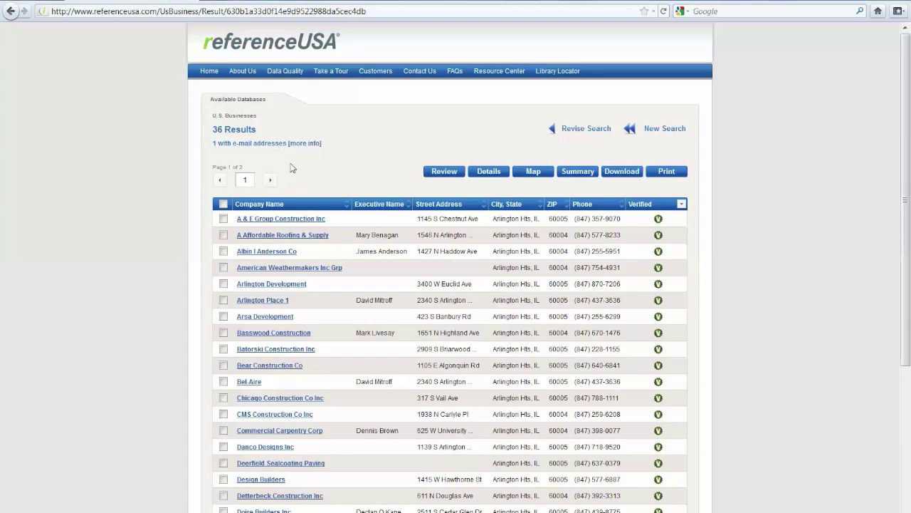
# Check all results: the 25 on page 1 and the 11 on page 2
pyautogui.click(223, 204)
pyautogui.click(270, 181)
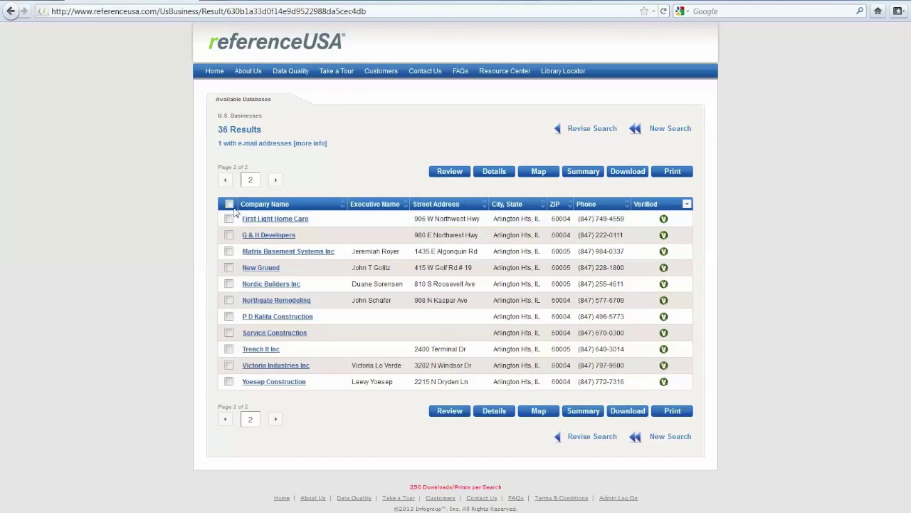
pyautogui.click(230, 204)
# Download the 36 selected records as an Excel summary file and open it in Microsoft Excel
pyautogui.click(618, 173)
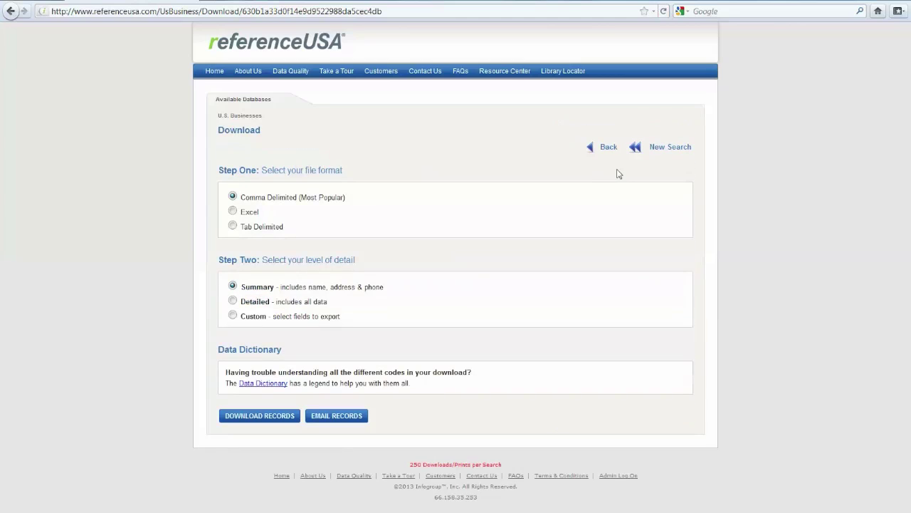
pyautogui.click(232, 212)
pyautogui.click(246, 420)
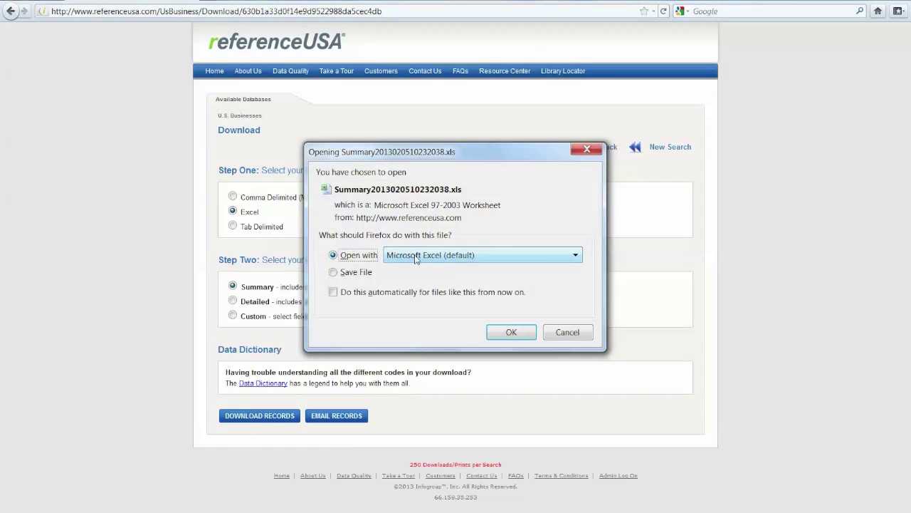
pyautogui.click(511, 331)
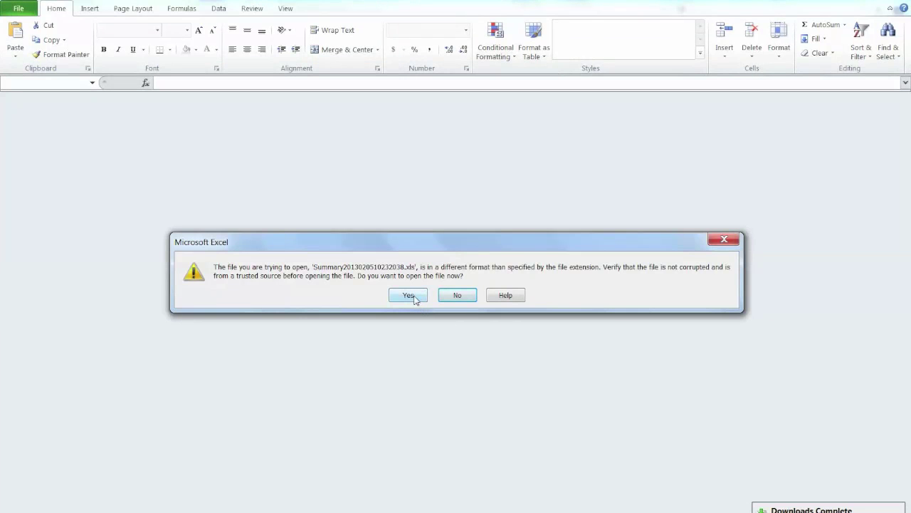
# Confirm the format warning to open Summary2013020510232038.xls in Excel
pyautogui.click(414, 296)
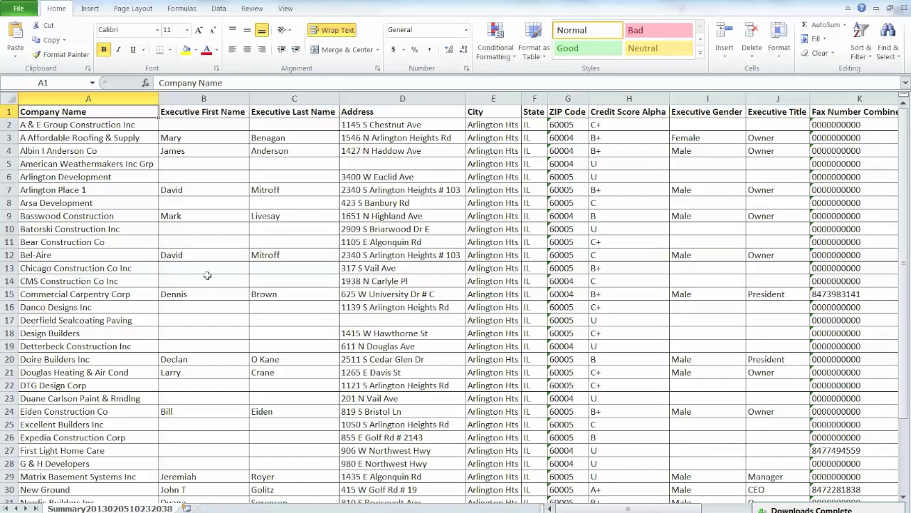